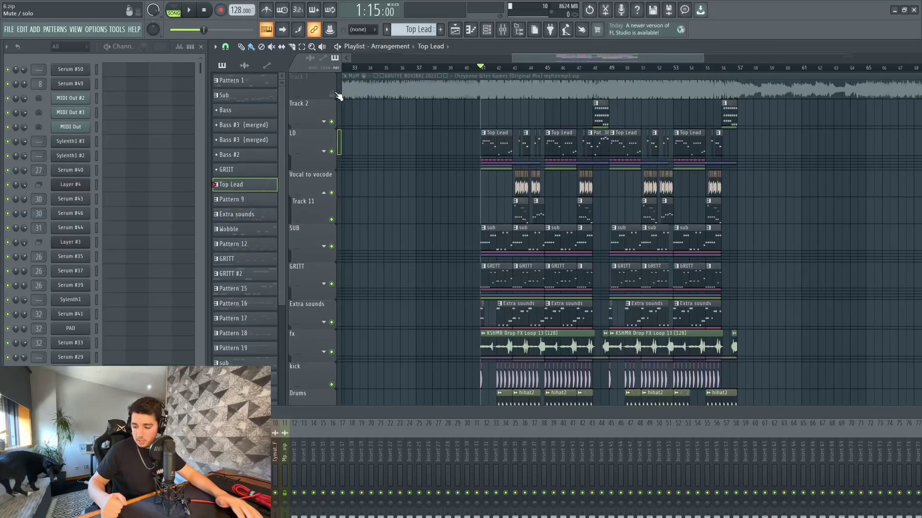
# Expand the LD track group to show its automation lanes, solo the track, and play the lead from bar 41
pyautogui.press('space')
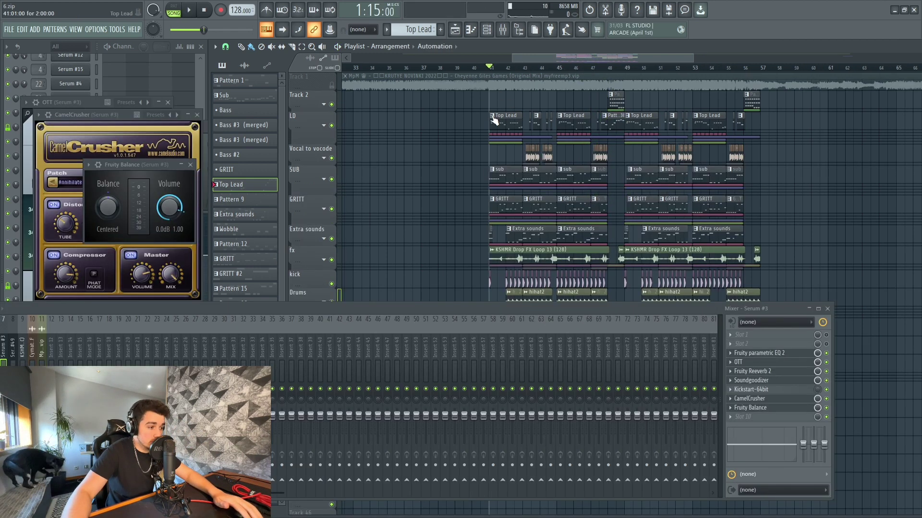
pyautogui.scroll(2, 530, 144)
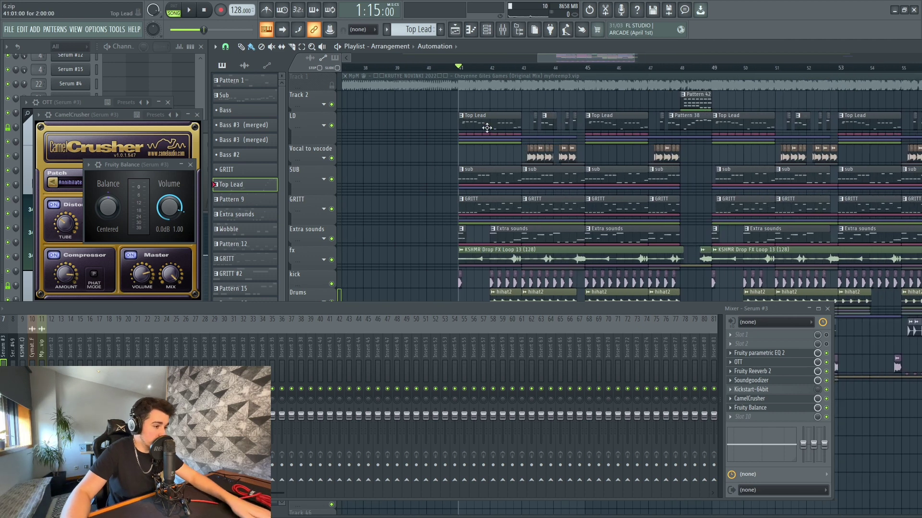
pyautogui.click(325, 126)
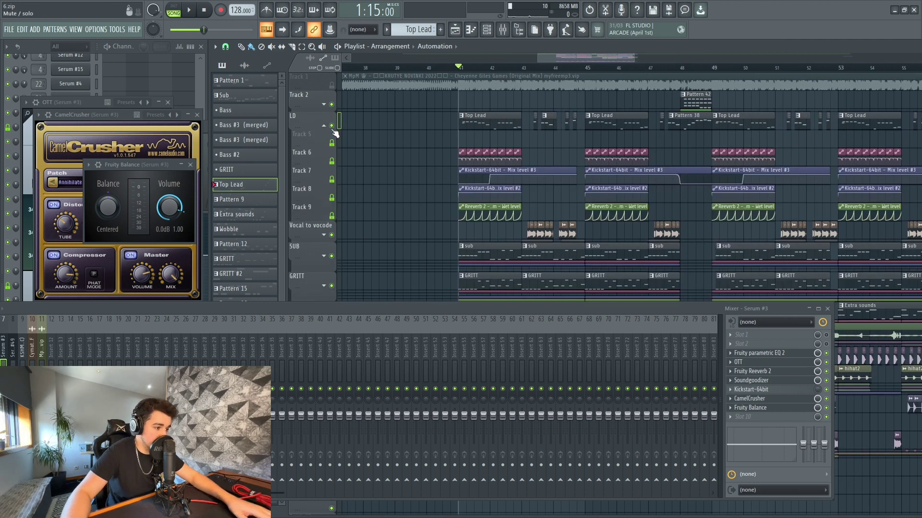
pyautogui.rightClick(331, 125)
pyautogui.press('space')
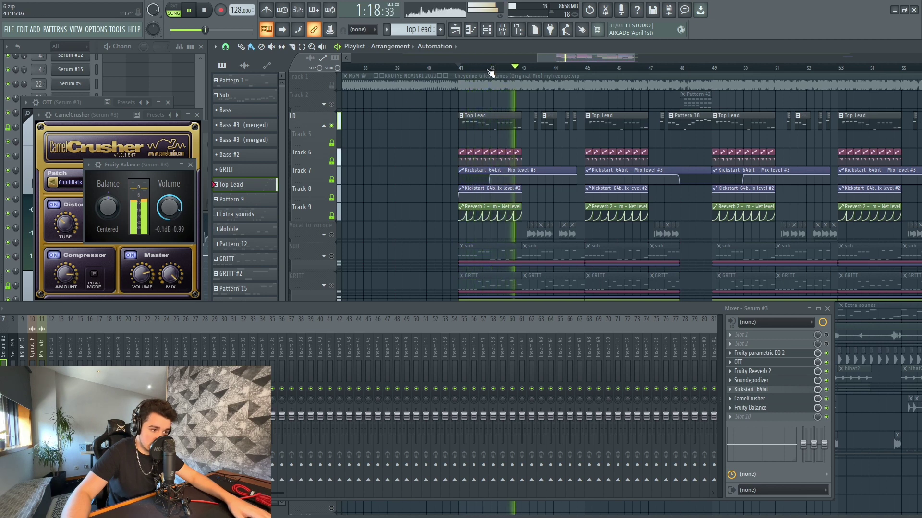
pyautogui.press('space')
# Open the Top Lead pattern's notes, view the instruments layered under Layer #2 from Nexus #6 through Serum #25, and close them
pyautogui.doubleClick(477, 119)
pyautogui.scroll(-3, 72, 154)
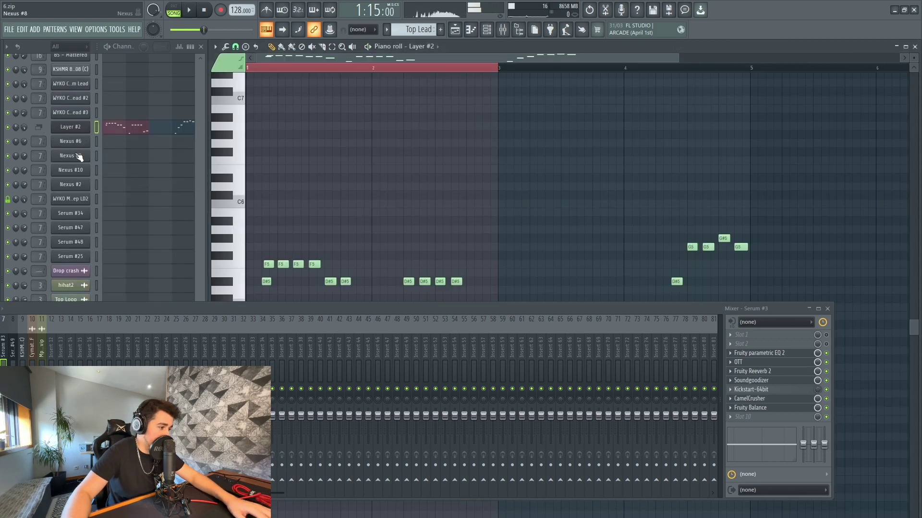
pyautogui.click(71, 146)
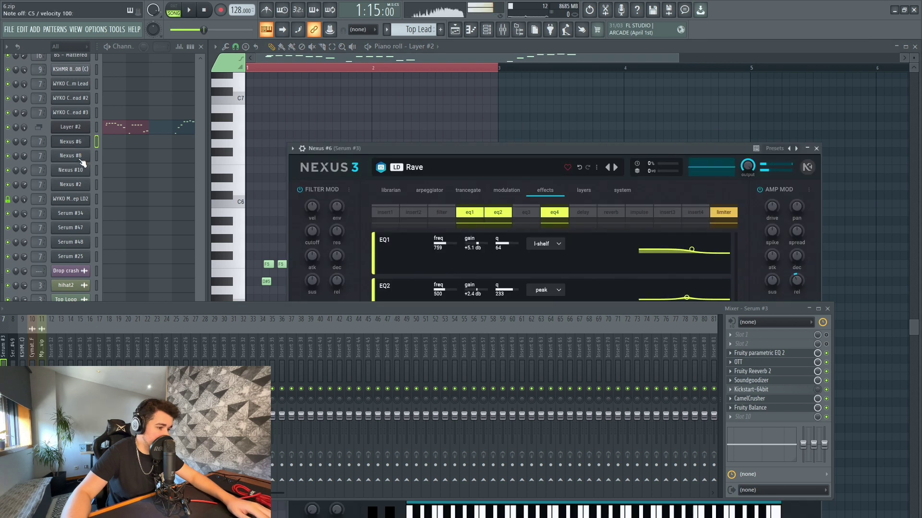
pyautogui.click(80, 158)
pyautogui.click(88, 172)
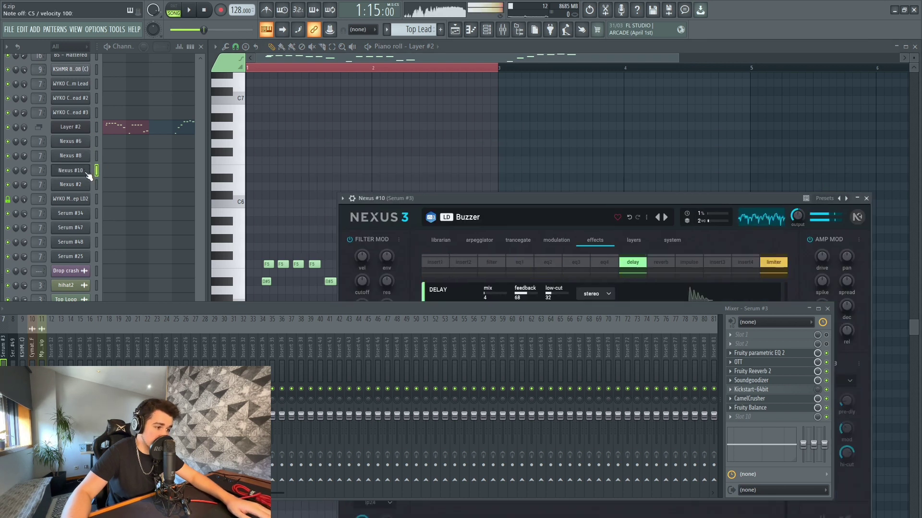
pyautogui.click(78, 187)
pyautogui.click(79, 199)
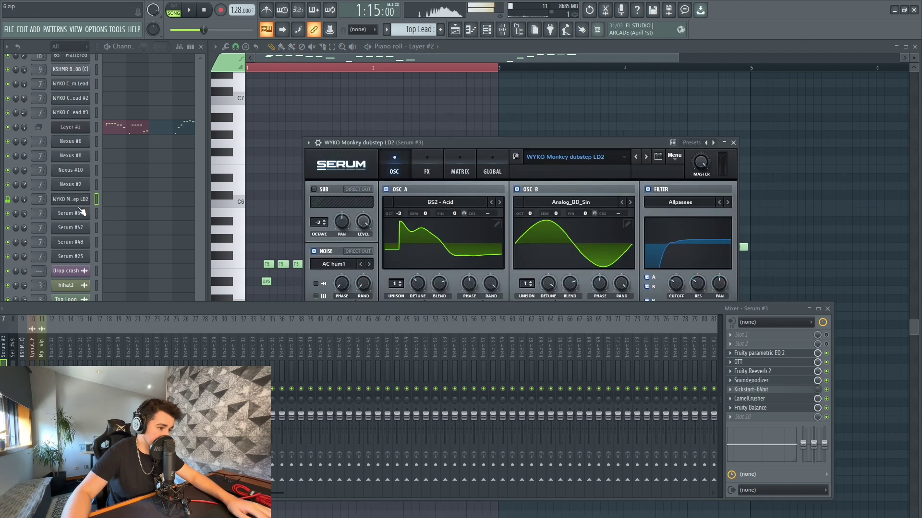
pyautogui.click(83, 213)
pyautogui.click(73, 228)
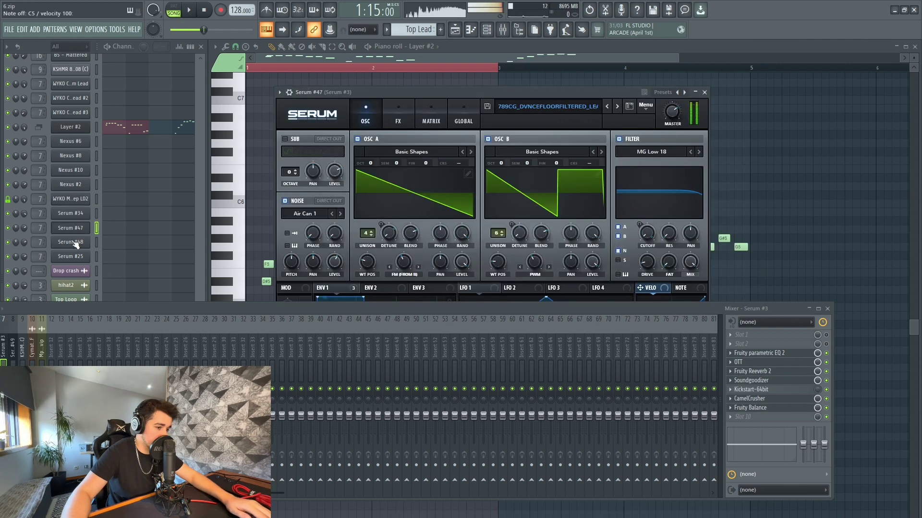
pyautogui.click(72, 243)
pyautogui.click(72, 256)
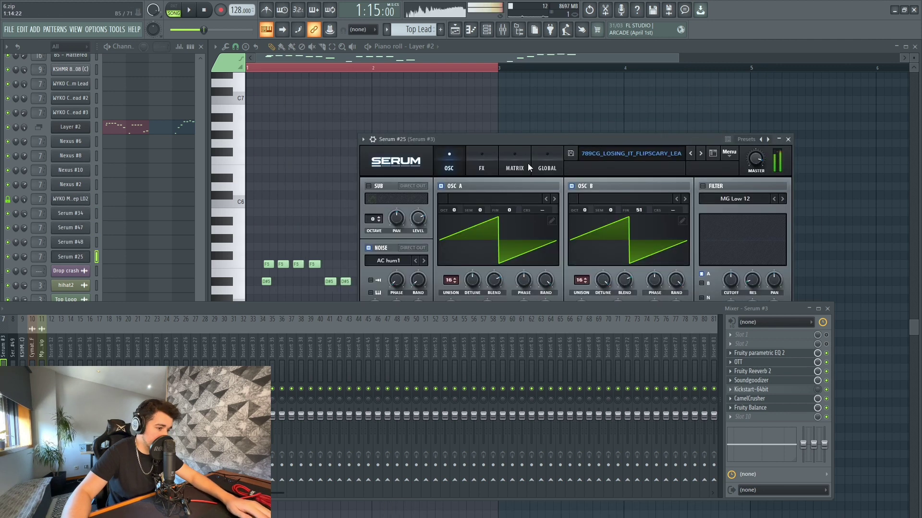
pyautogui.press('Escape')
pyautogui.press('Escape')
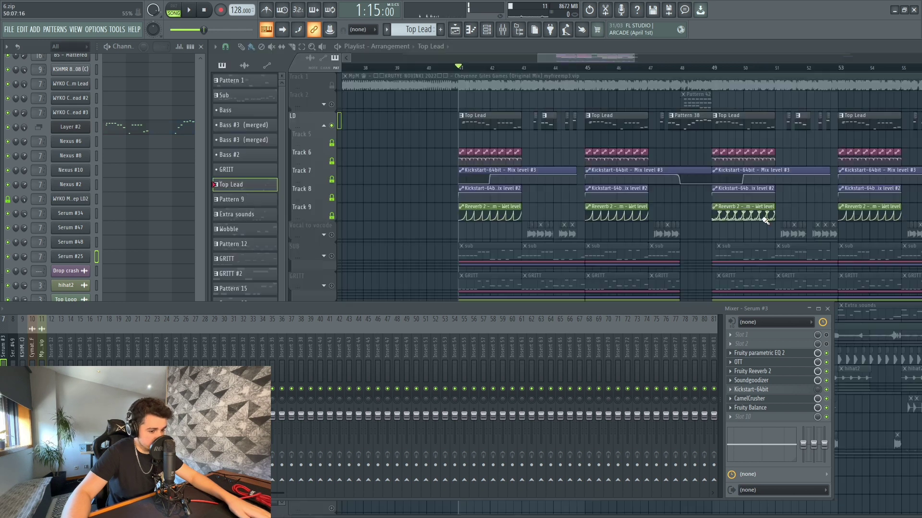
# View each effect on the Serum #3 mixer track, from Fruity parametric EQ 2 through Fruity Balance
pyautogui.click(782, 356)
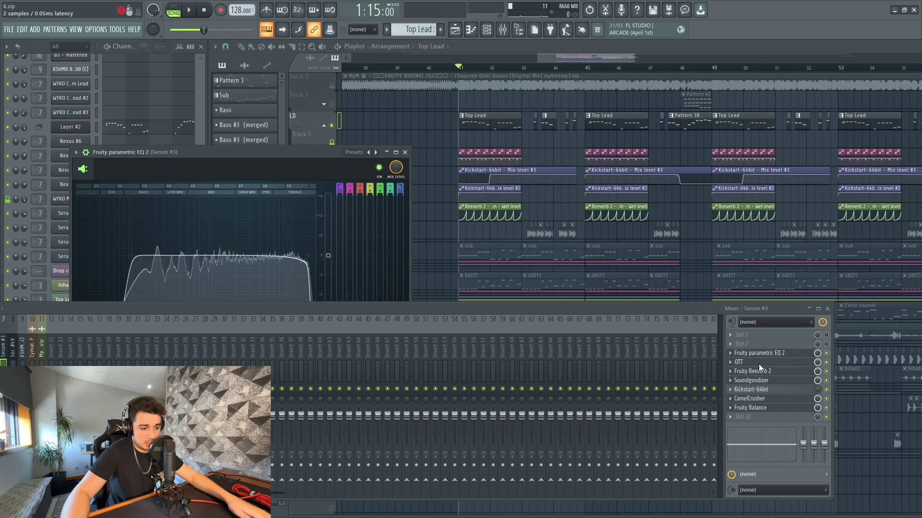
pyautogui.click(771, 362)
pyautogui.click(769, 372)
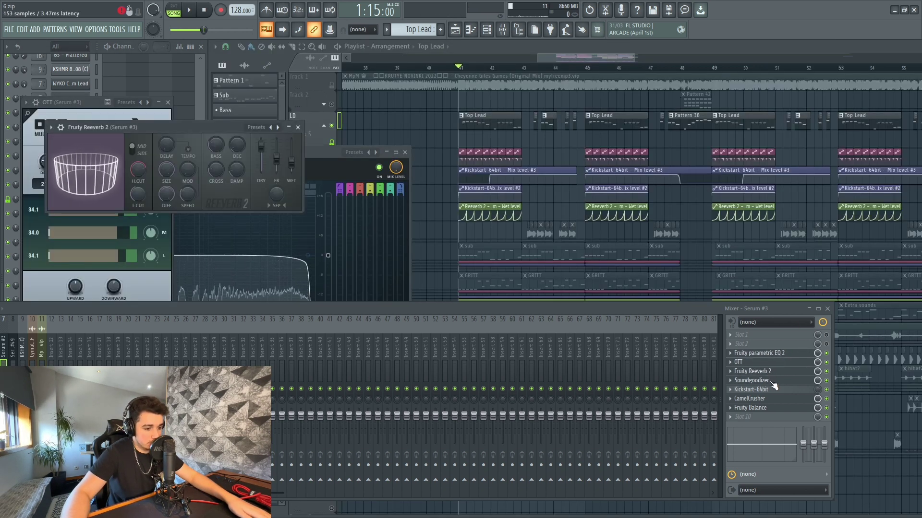
pyautogui.click(767, 381)
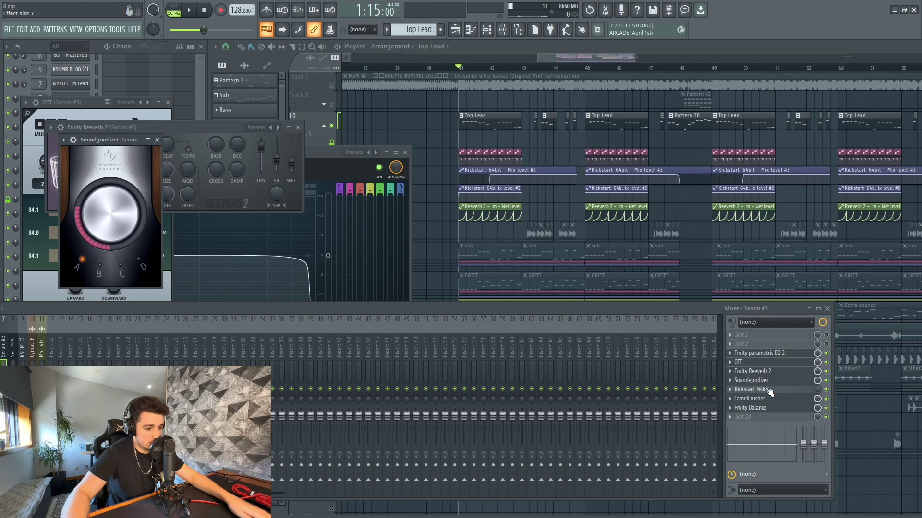
pyautogui.click(769, 390)
pyautogui.click(768, 399)
pyautogui.click(768, 400)
pyautogui.click(768, 399)
pyautogui.click(766, 409)
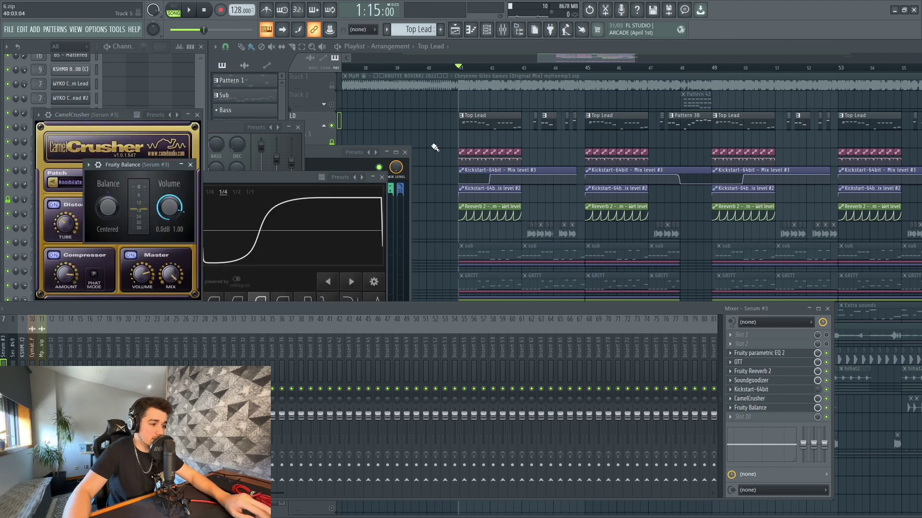
# Try lowering the dips of the Track 6 automation to the minimum, play the lead to compare, and raise the dips again
pyautogui.scroll(5, 528, 156)
pyautogui.scroll(3, 525, 156)
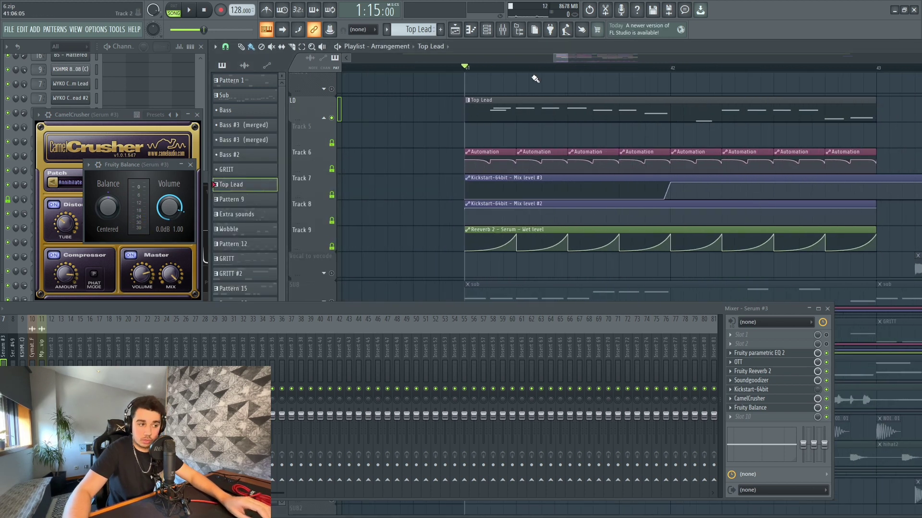
pyautogui.scroll(-1, 536, 78)
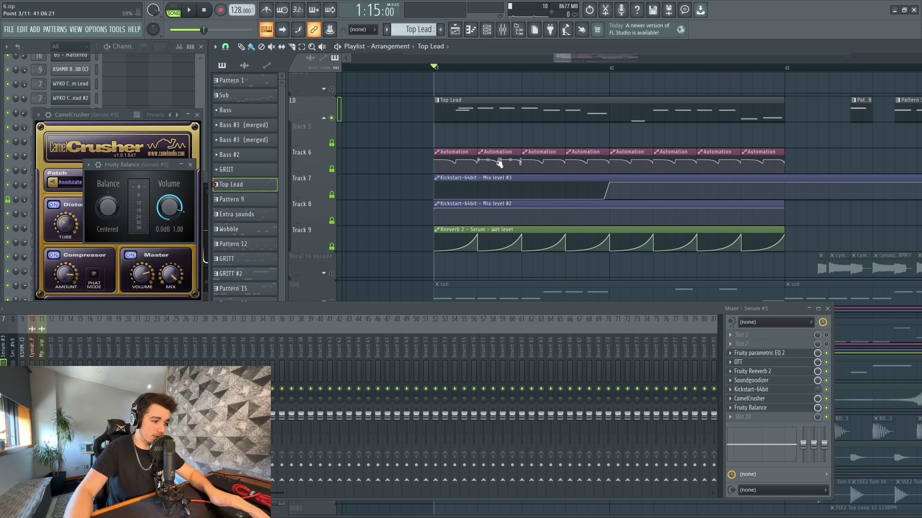
pyautogui.scroll(3, 500, 161)
pyautogui.scroll(3, 508, 194)
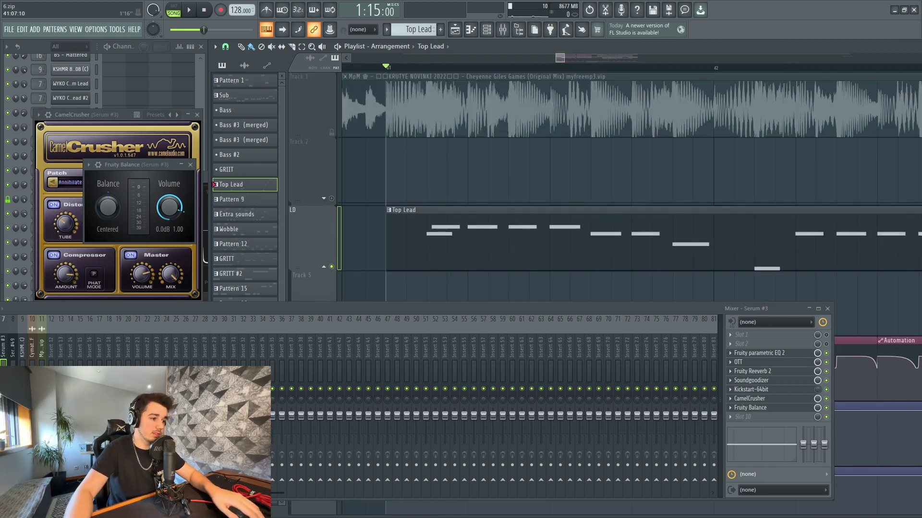
pyautogui.scroll(-1, 539, 217)
pyautogui.scroll(-1, 516, 108)
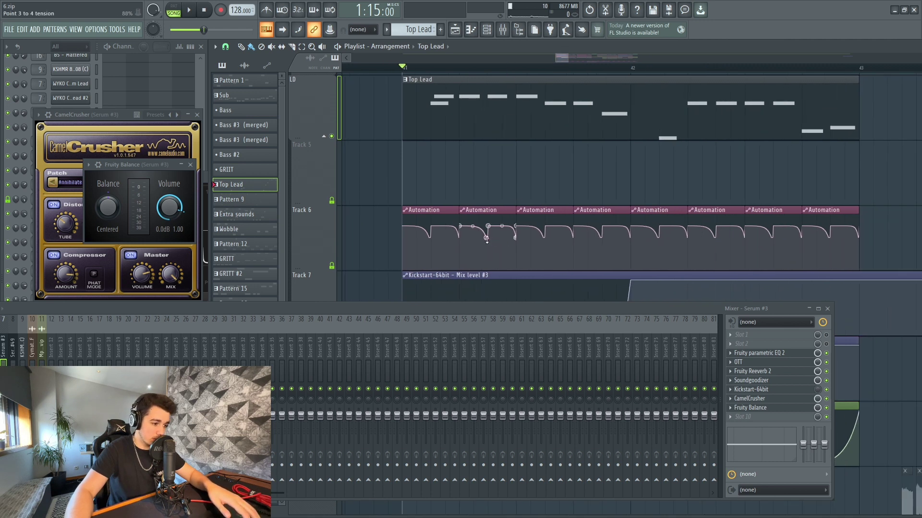
pyautogui.moveTo(487, 245); pyautogui.dragTo(488, 275)
pyautogui.press('space')
pyautogui.press('space')
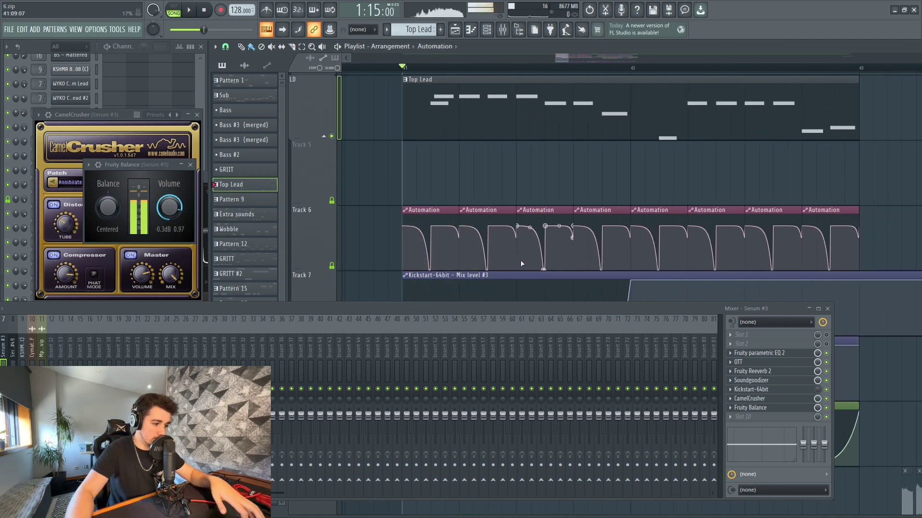
pyautogui.moveTo(543, 269); pyautogui.dragTo(543, 237)
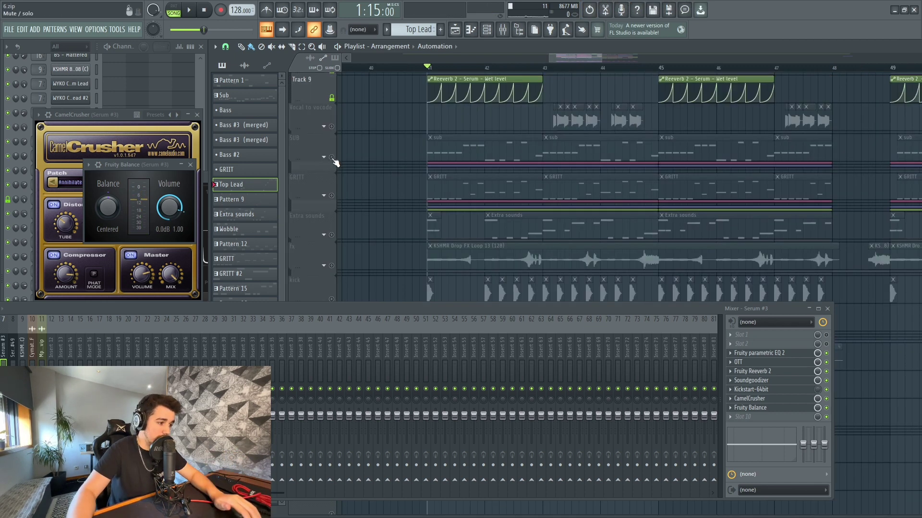
# Expand the SUB track group, leave only the SUB and GRITT tracks active, and play them from bar 41
pyautogui.click(324, 157)
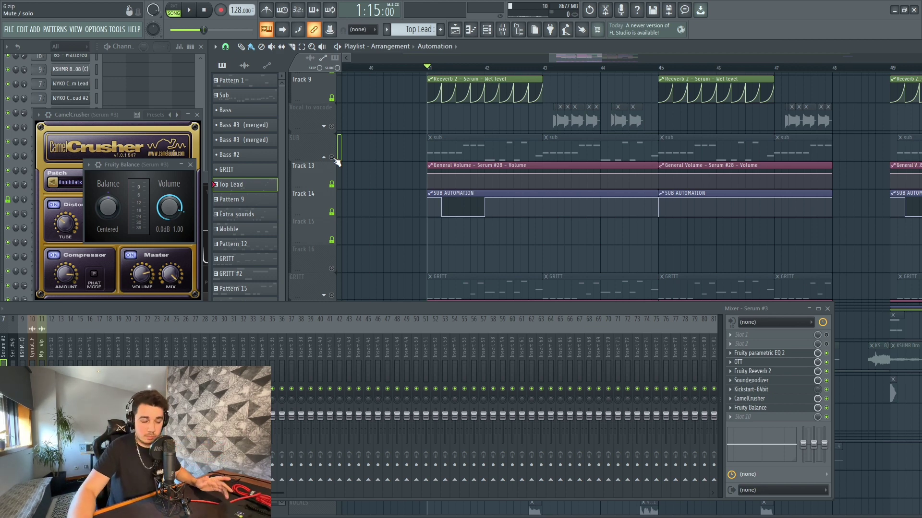
pyautogui.click(332, 158)
pyautogui.scroll(-1, 394, 207)
pyautogui.click(332, 267)
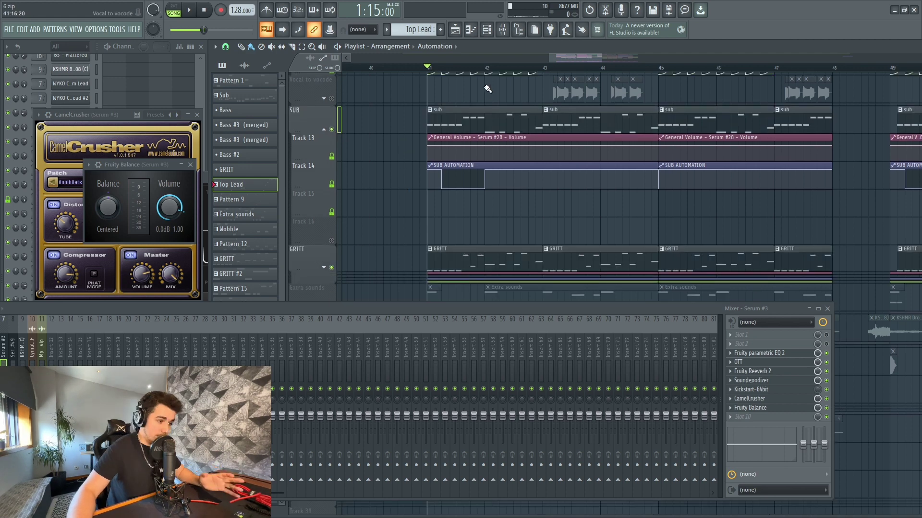
pyautogui.scroll(-1, 518, 119)
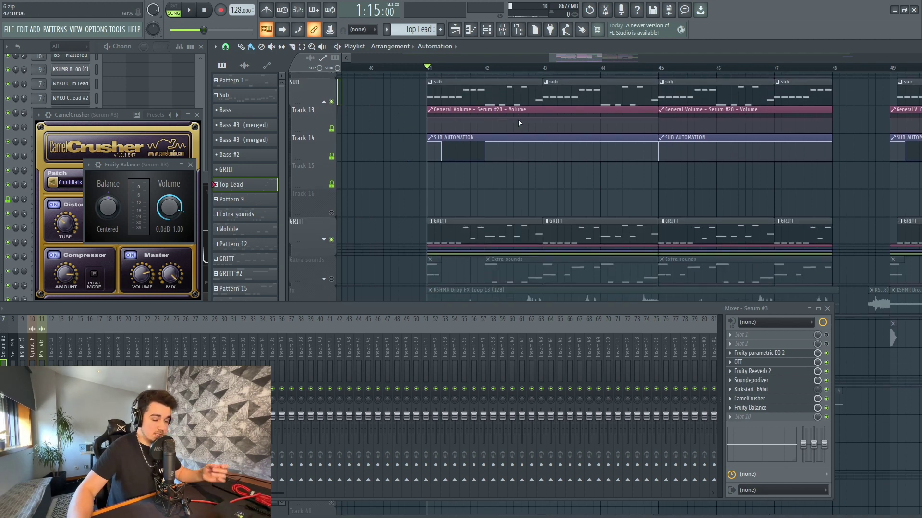
pyautogui.scroll(-1, 519, 123)
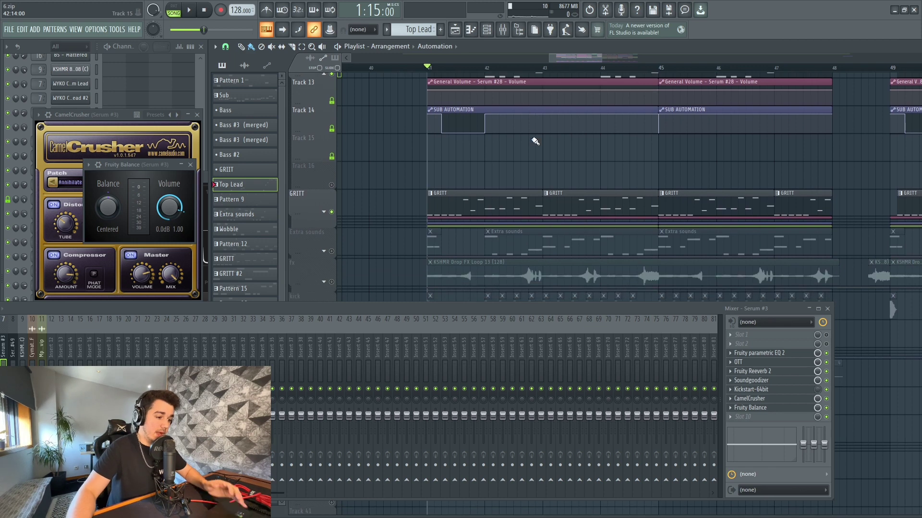
pyautogui.scroll(-2, 406, 164)
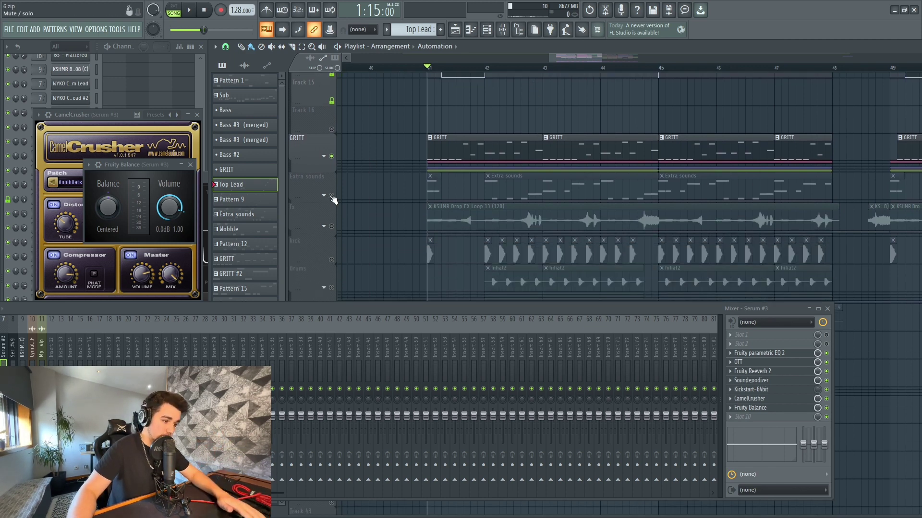
pyautogui.click(332, 196)
pyautogui.press('space')
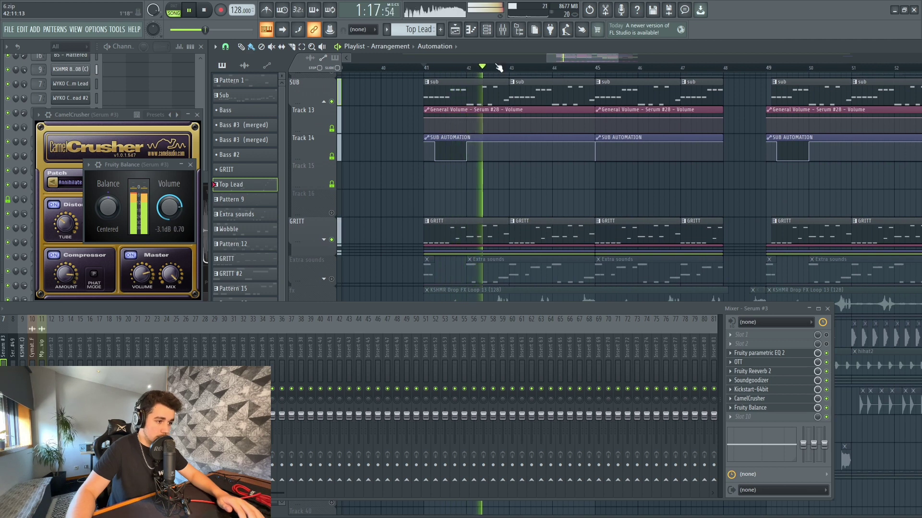
pyautogui.scroll(-1, 494, 66)
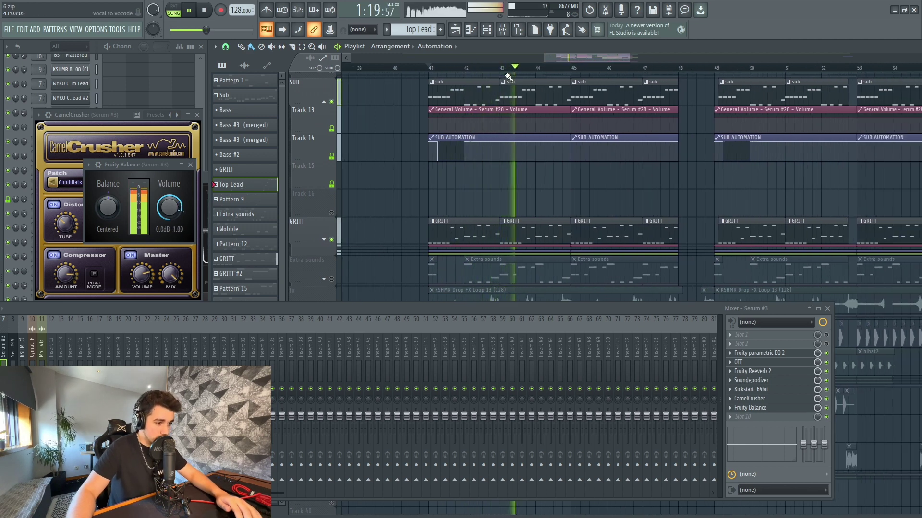
# Isolate the Extra sounds and fx tracks in the playlist and play them from bar 41
pyautogui.scroll(-2, 420, 149)
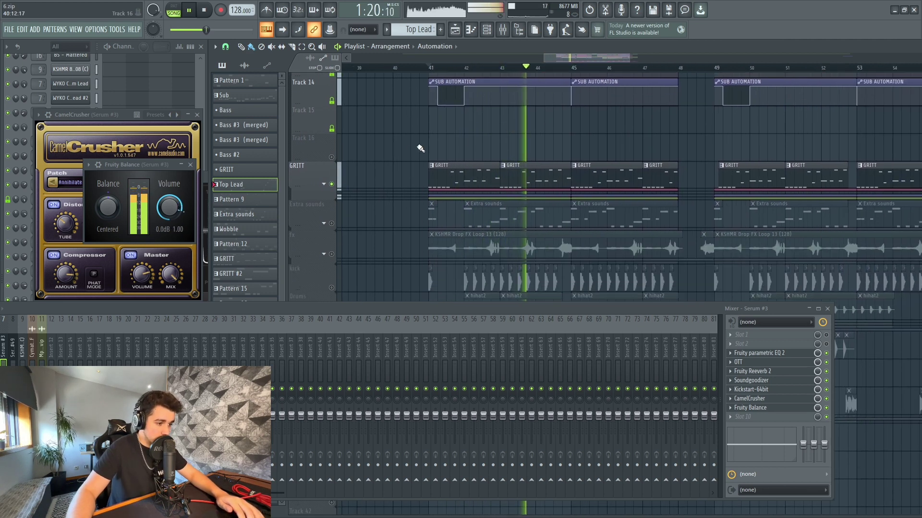
pyautogui.keyDown('ctrl'); pyautogui.click(331, 224); pyautogui.keyUp('ctrl')
pyautogui.scroll(-1, 334, 228)
pyautogui.press('space')
pyautogui.click(332, 226)
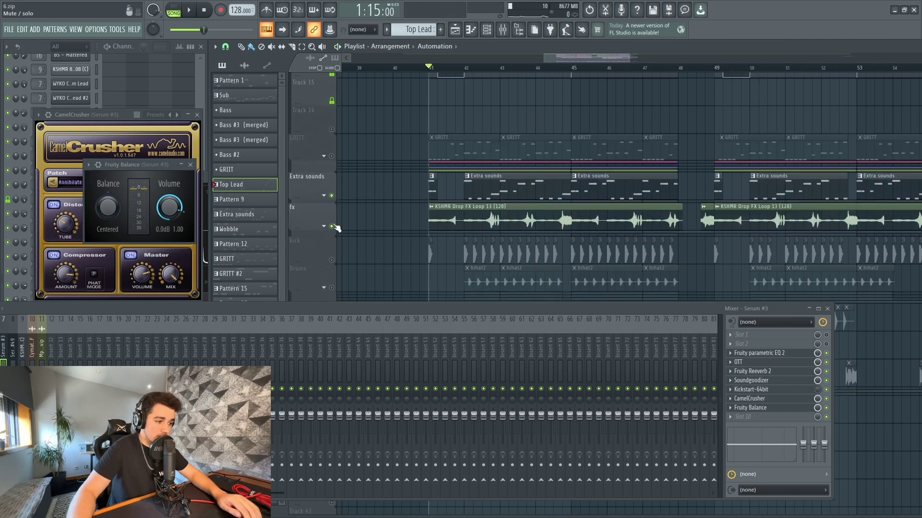
pyautogui.press('space')
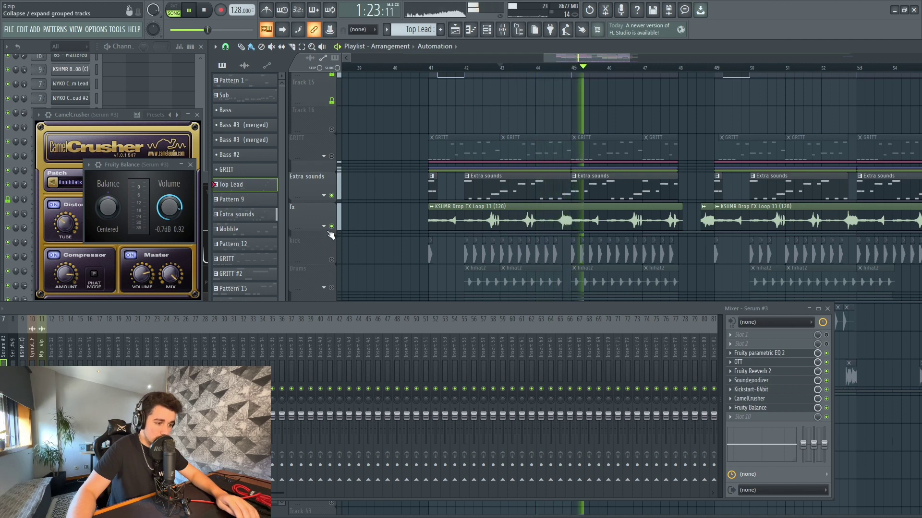
pyautogui.press('space')
# Solo the kick track, expand the Drums group, and enable Drums with its Top Loop, Hihat loop and Clap loop tracks
pyautogui.scroll(-3, 513, 126)
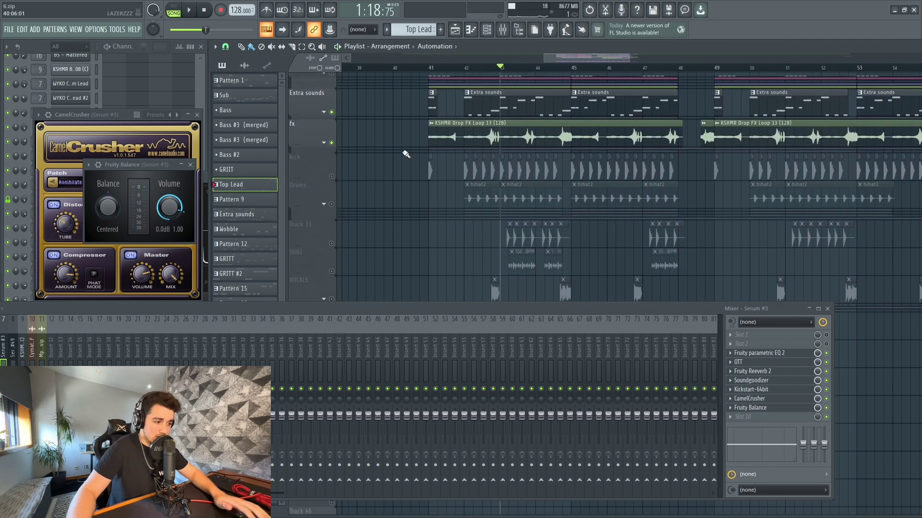
pyautogui.rightClick(332, 177)
pyautogui.click(324, 206)
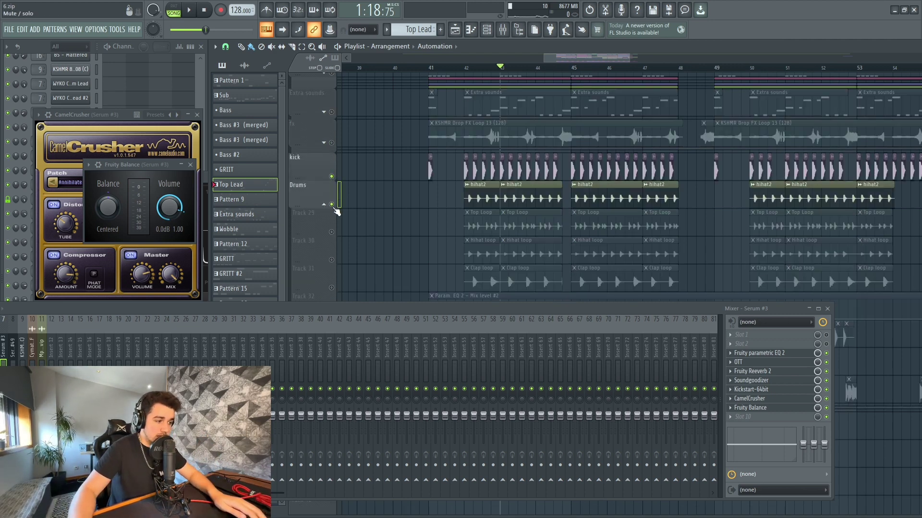
pyautogui.scroll(-2, 331, 225)
pyautogui.click(331, 231)
pyautogui.scroll(2, 469, 191)
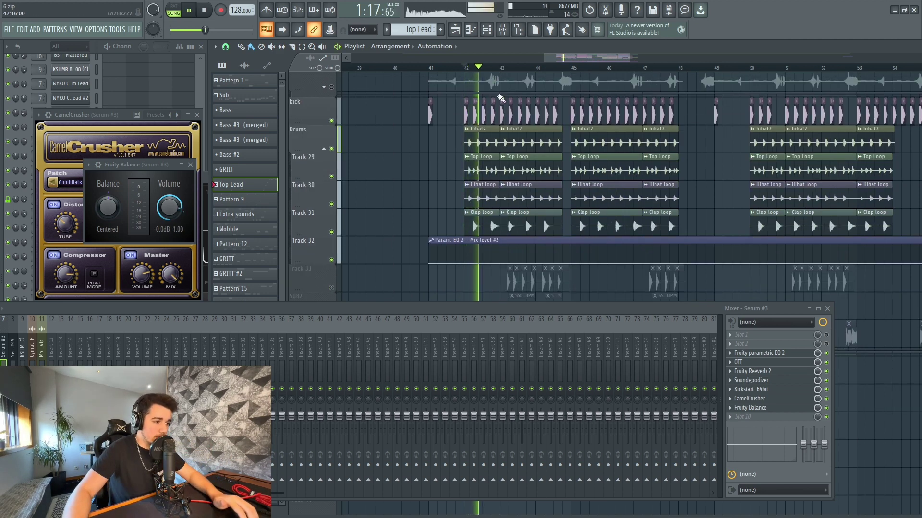
pyautogui.scroll(-1, 509, 115)
pyautogui.scroll(1, 526, 138)
pyautogui.scroll(-2, 509, 158)
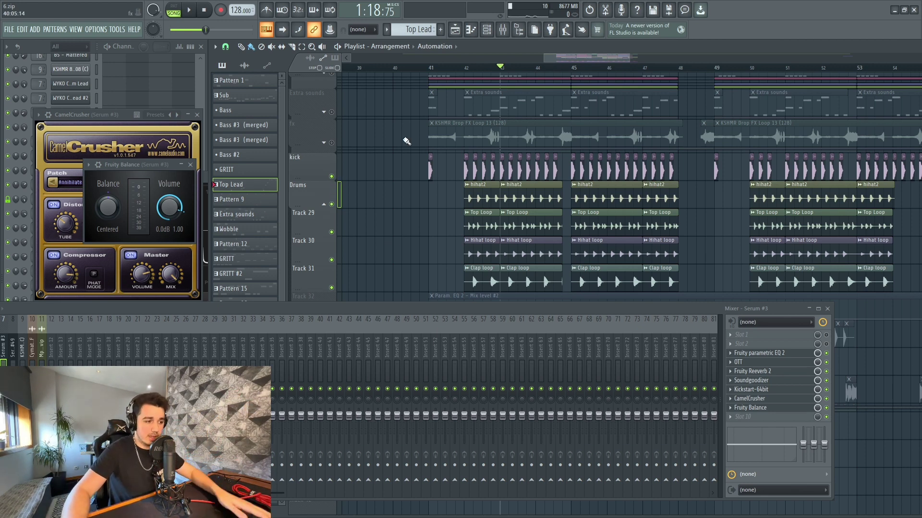
# Expand the Vocal to vocode group, isolate it together with Track 11, and play the vocoded vocal around bar 43
pyautogui.scroll(-2, 551, 159)
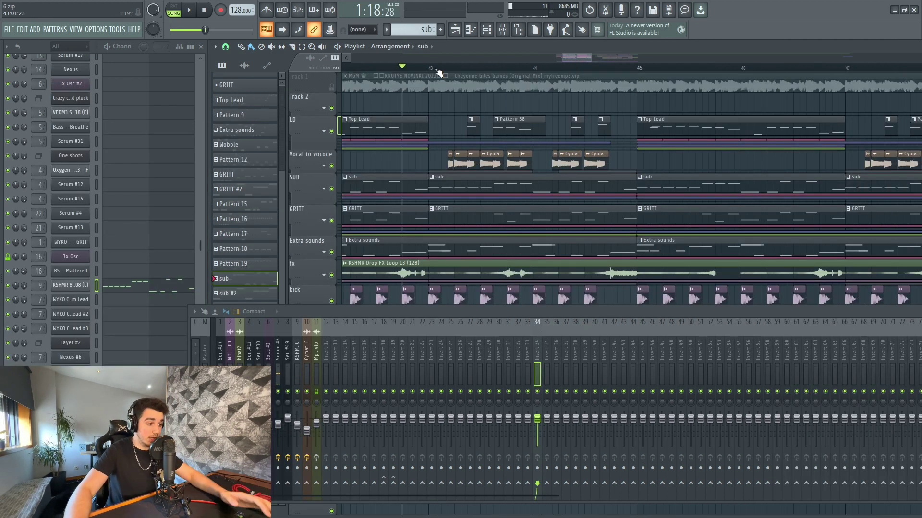
pyautogui.click(323, 165)
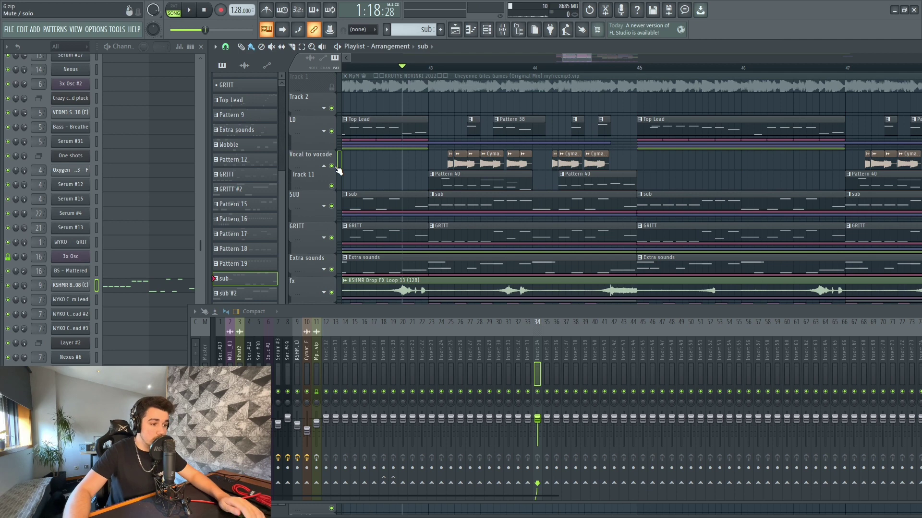
pyautogui.keyDown('ctrl'); pyautogui.click(331, 166); pyautogui.keyUp('ctrl')
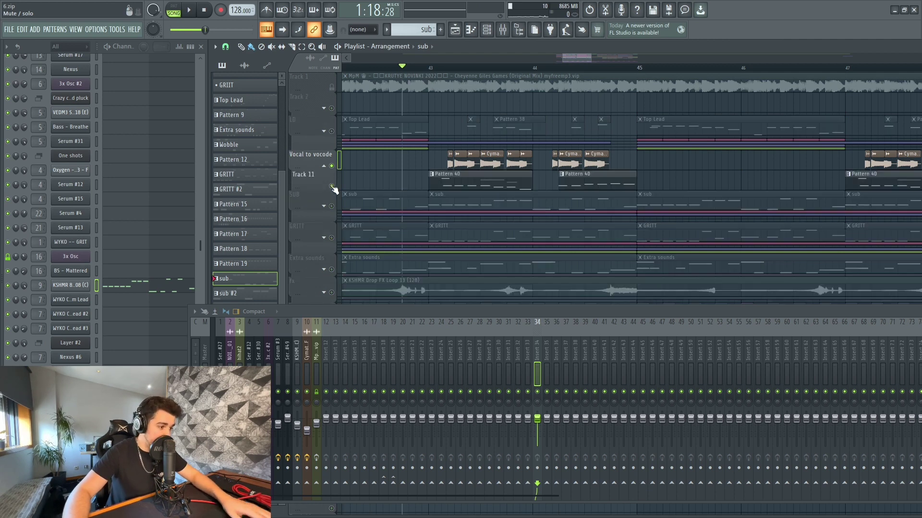
pyautogui.press('space')
pyautogui.scroll(-2, 456, 165)
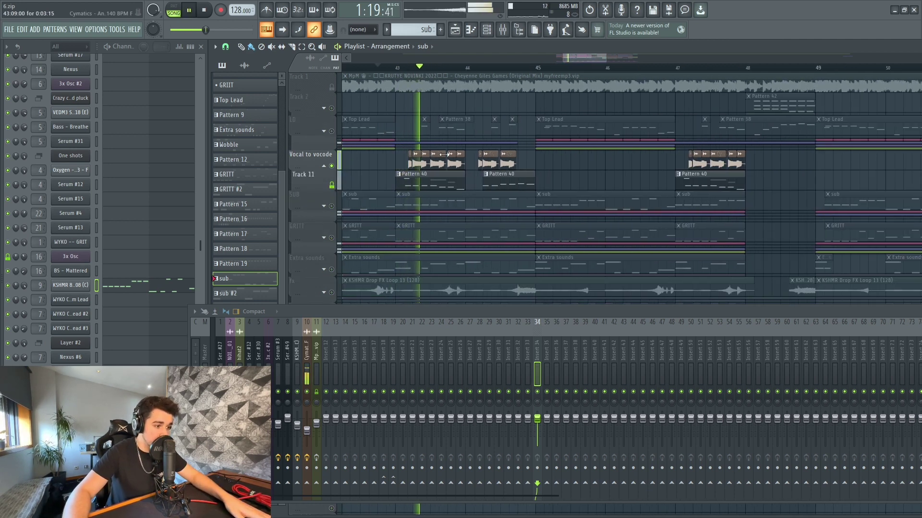
pyautogui.click(332, 185)
pyautogui.press('space')
pyautogui.press('space')
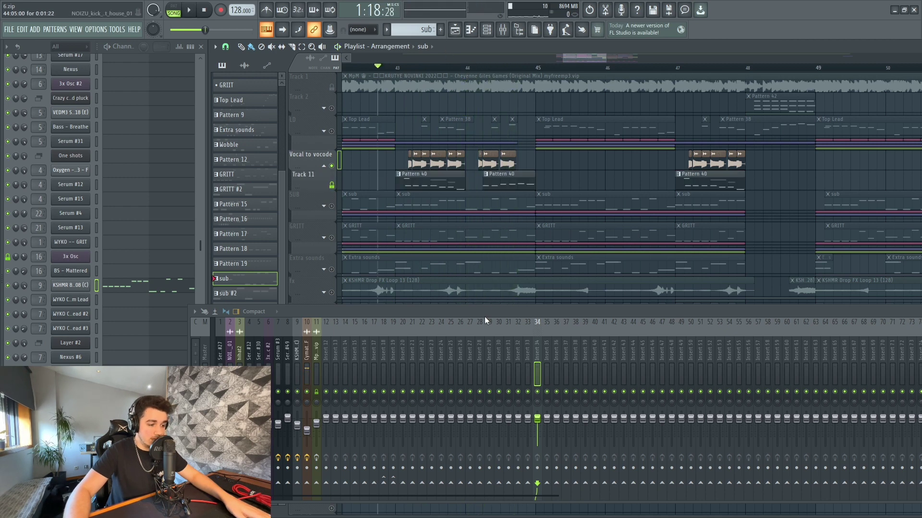
# Open the Manipulator effect on the Cymatics Anthem Vocal Loop's mixer track, inspect its MIDI input port settings, and close the windows
pyautogui.moveTo(486, 315); pyautogui.dragTo(272, 325)
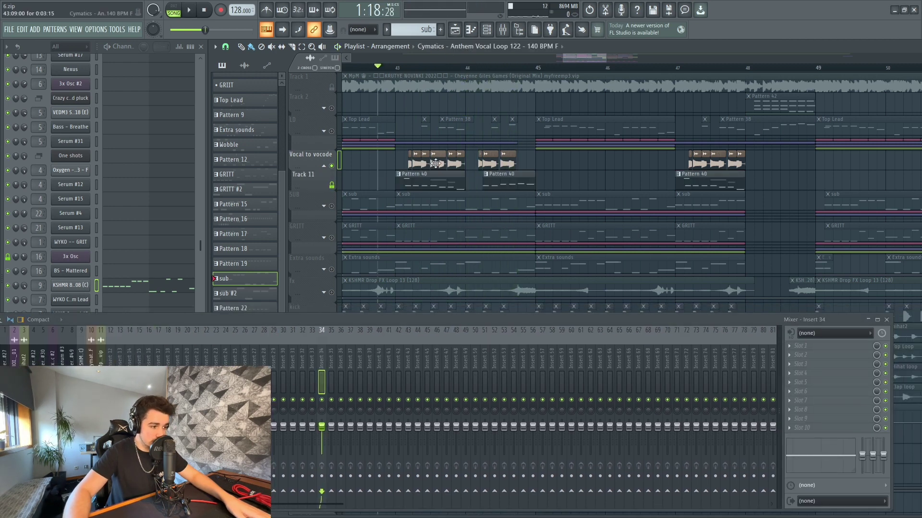
pyautogui.doubleClick(435, 164)
pyautogui.click(806, 347)
pyautogui.moveTo(327, 320); pyautogui.dragTo(344, 435)
pyautogui.click(271, 106)
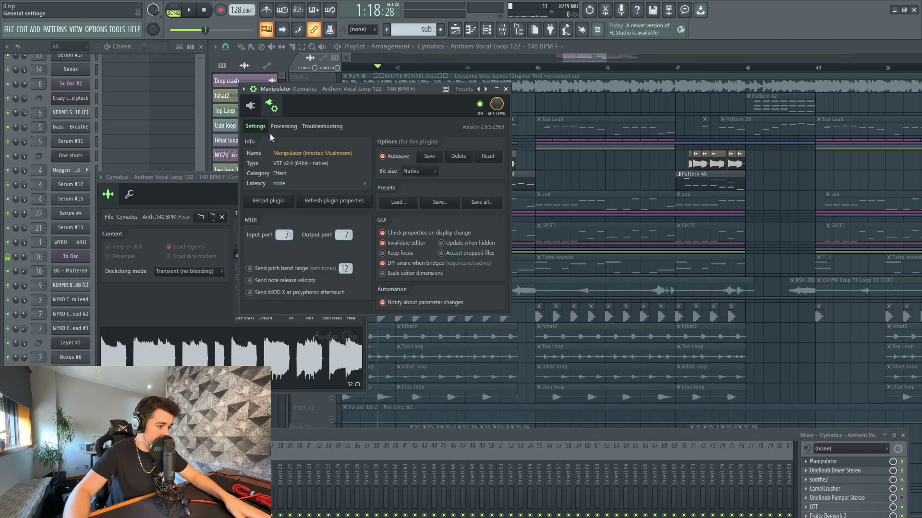
pyautogui.click(193, 176)
pyautogui.press('Escape')
pyautogui.click(380, 107)
pyautogui.press('Escape')
pyautogui.scroll(12, 175, 192)
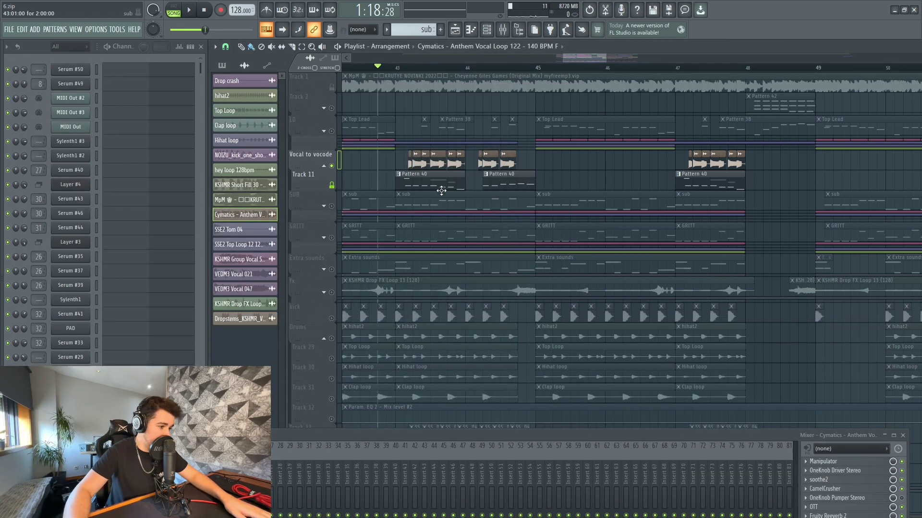
# Select Pattern 40 from Track 11 and inspect the port setting of its MIDI Out #3 channel
pyautogui.doubleClick(438, 184)
pyautogui.press('Escape')
pyautogui.click(80, 112)
pyautogui.moveTo(188, 105); pyautogui.dragTo(224, 120)
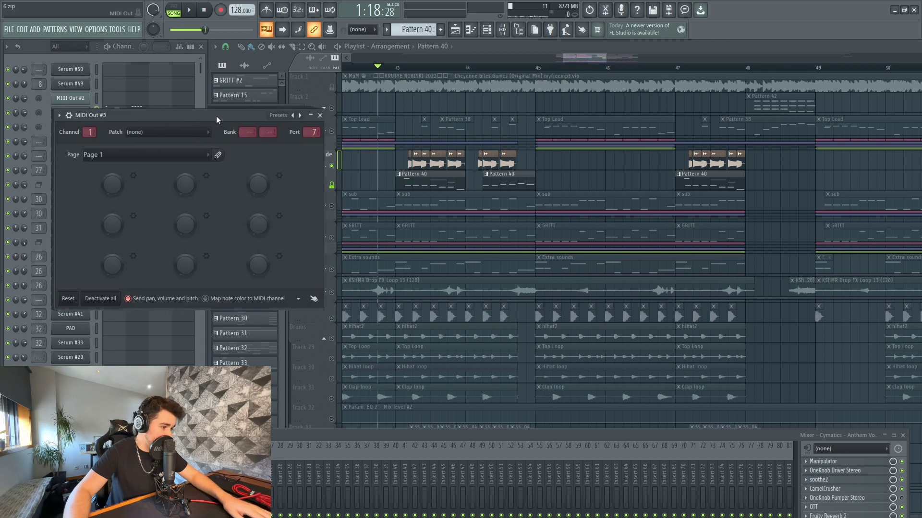
pyautogui.press('Escape')
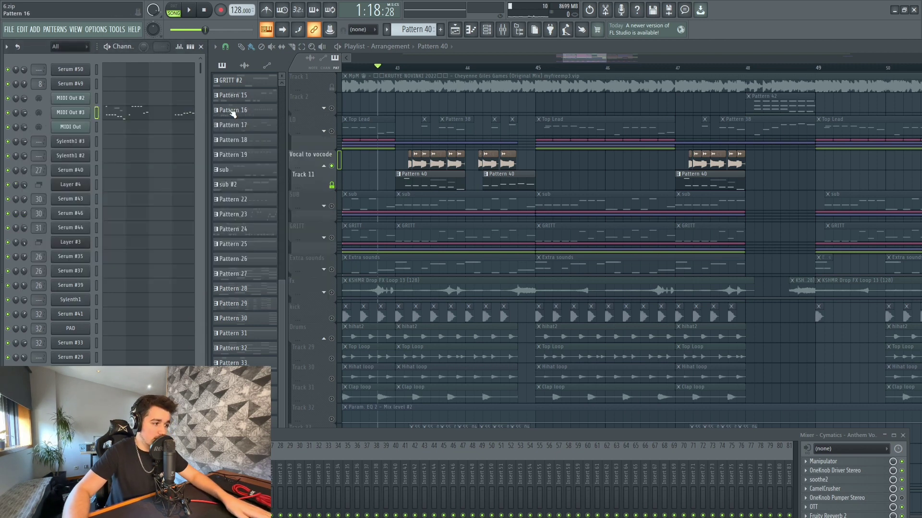
# View the MIDI Out #3 notes in the piano roll, then return to the playlist with Pattern 40 selected
pyautogui.click(117, 115)
pyautogui.scroll(4, 360, 228)
# Select the Cymatics vocal clips on the Vocal to vocode track between bars 43 and 45
pyautogui.scroll(1, 252, 237)
pyautogui.press('+')
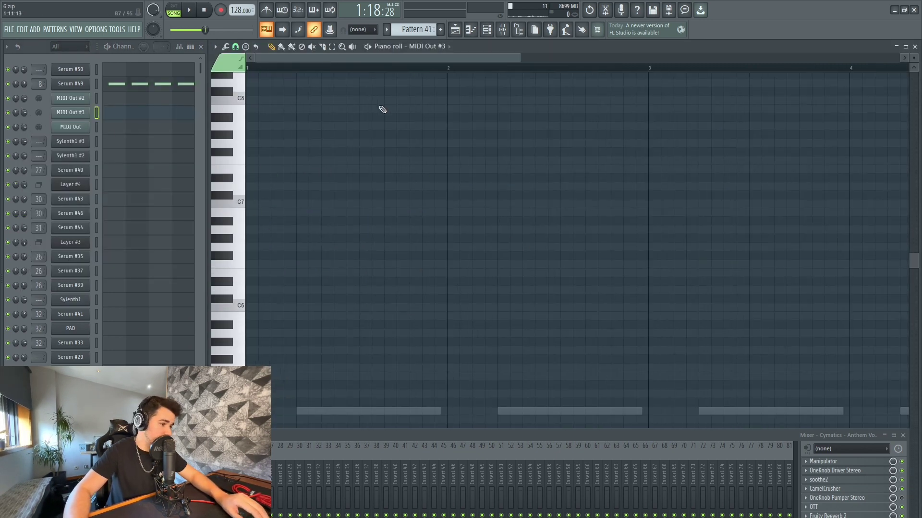
pyautogui.press('Escape')
pyautogui.doubleClick(424, 188)
pyautogui.press('Escape')
pyautogui.scroll(3, 406, 190)
pyautogui.moveTo(419, 157)
pyautogui.mouseDown()
pyautogui.moveTo(625, 172)
pyautogui.moveTo(408, 158)
pyautogui.mouseUp()
pyautogui.scroll(1, 404, 158)
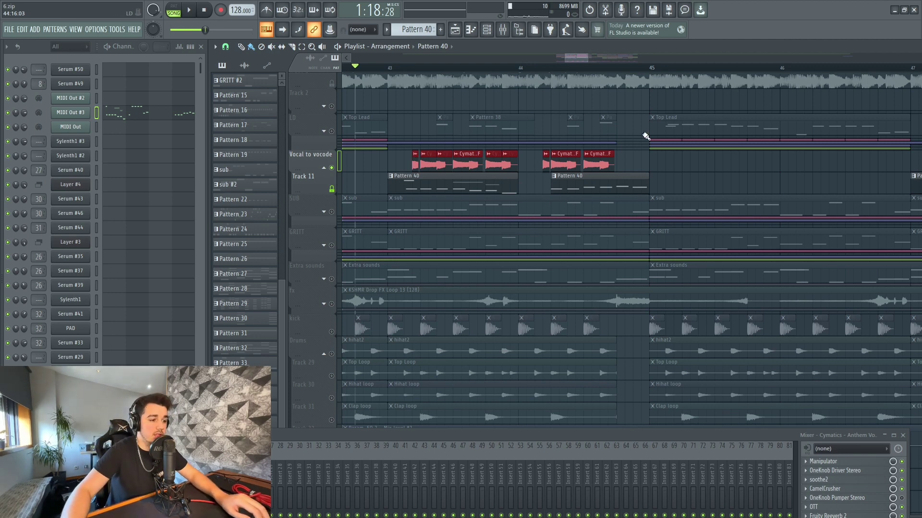
# Open Pattern 40's MIDI Out #3 notes in the piano roll and play them together with the vocal clips
pyautogui.doubleClick(422, 183)
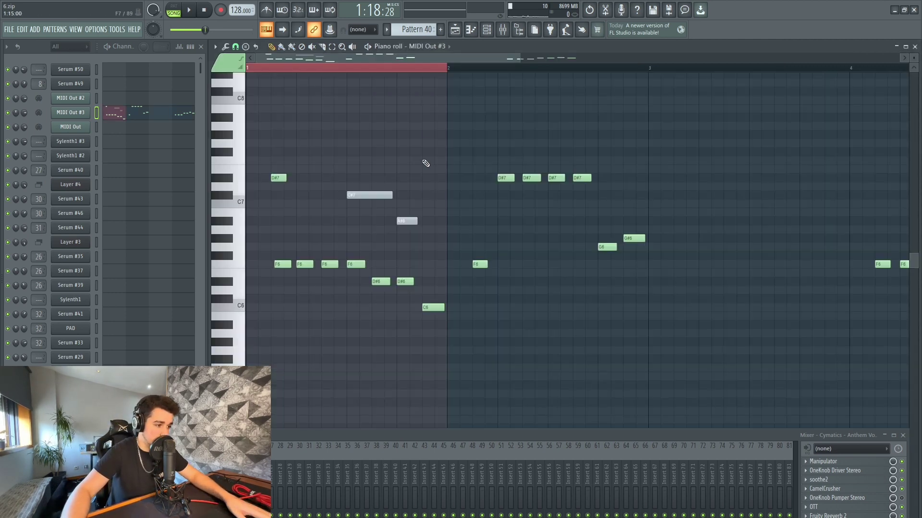
pyautogui.scroll(2, 398, 68)
pyautogui.press('space')
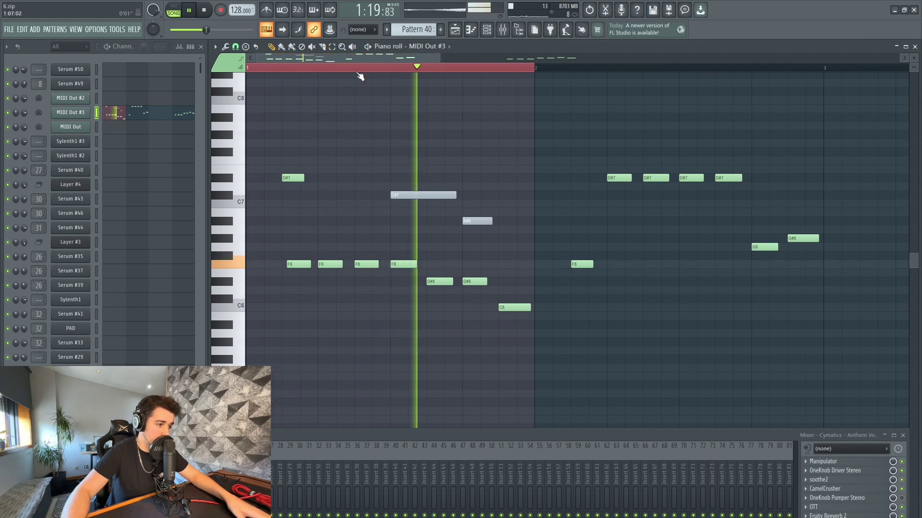
pyautogui.scroll(-3, 365, 73)
pyautogui.press('Escape')
pyautogui.scroll(-1, 583, 73)
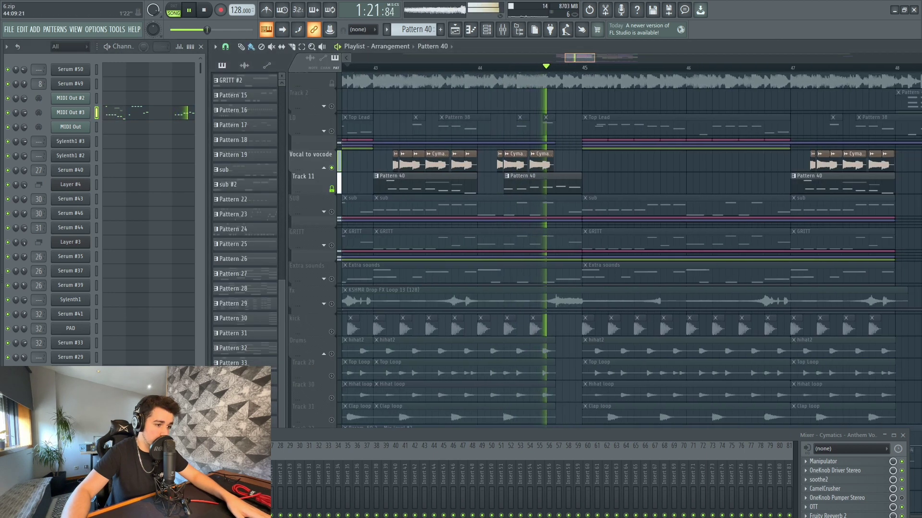
pyautogui.press('space')
# Enable the LD track alongside Vocal to vocode and Track 11, and play them together around bar 43
pyautogui.scroll(-2, 421, 74)
pyautogui.press('space')
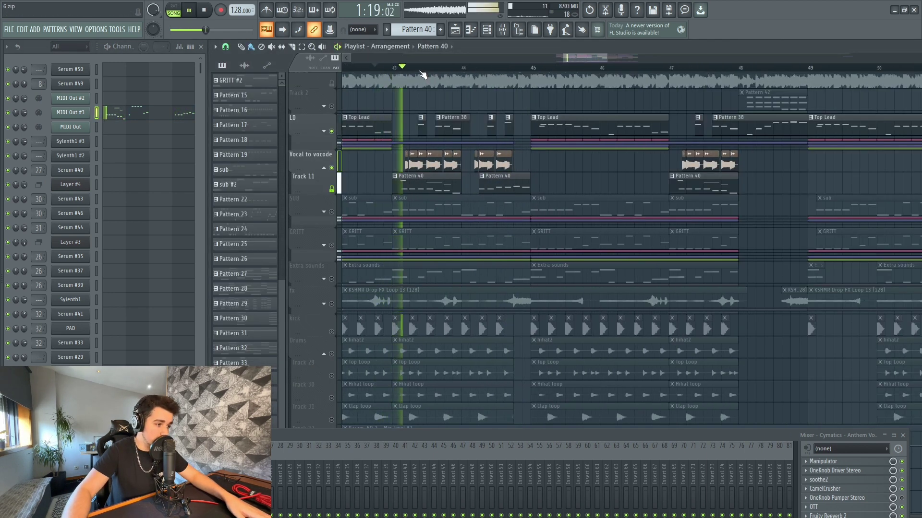
pyautogui.scroll(-3, 471, 70)
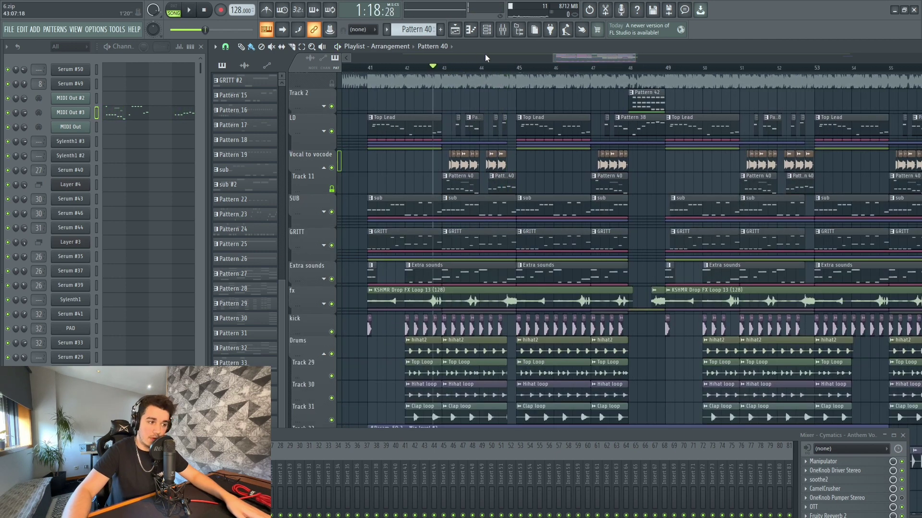
# Enable the remaining muted lead, bass, effects and drum tracks and play the full drop with the vocoded vocal
pyautogui.press('space')
pyautogui.scroll(-4, 486, 64)
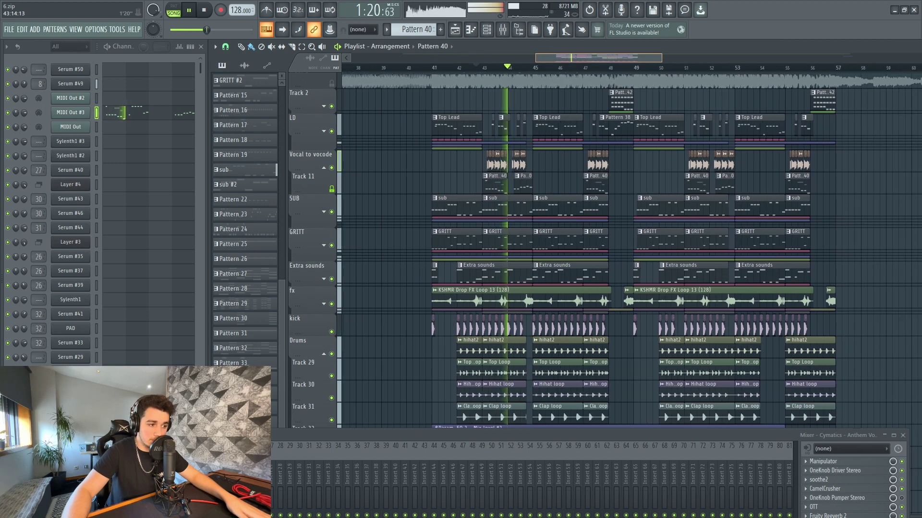
pyautogui.scroll(-2, 548, 70)
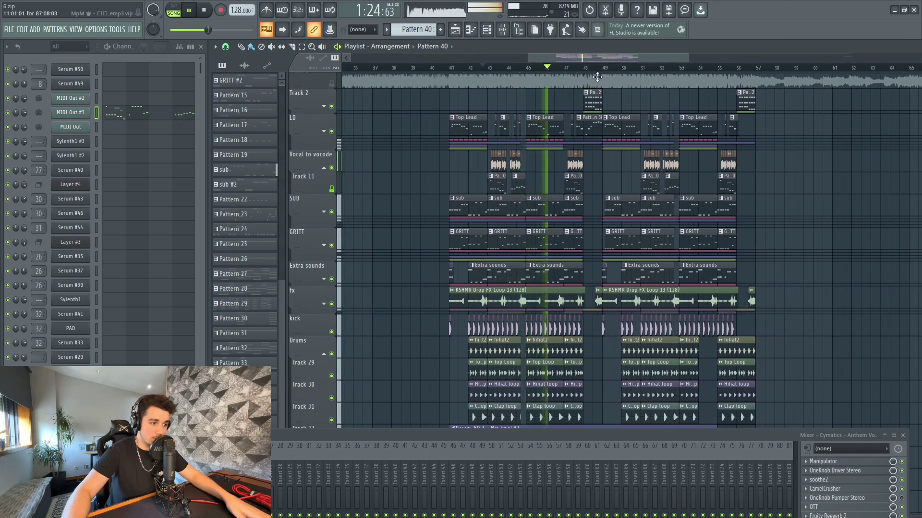
pyautogui.scroll(-1, 586, 69)
pyautogui.press('space')
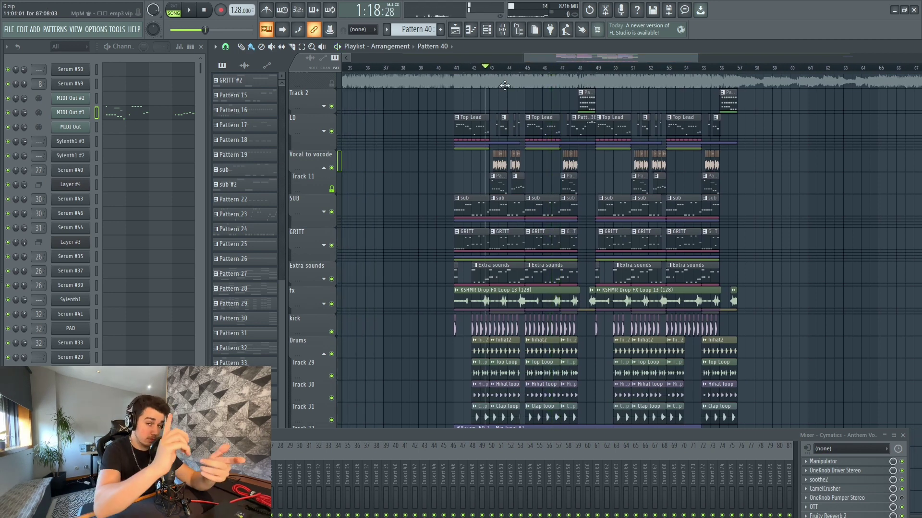